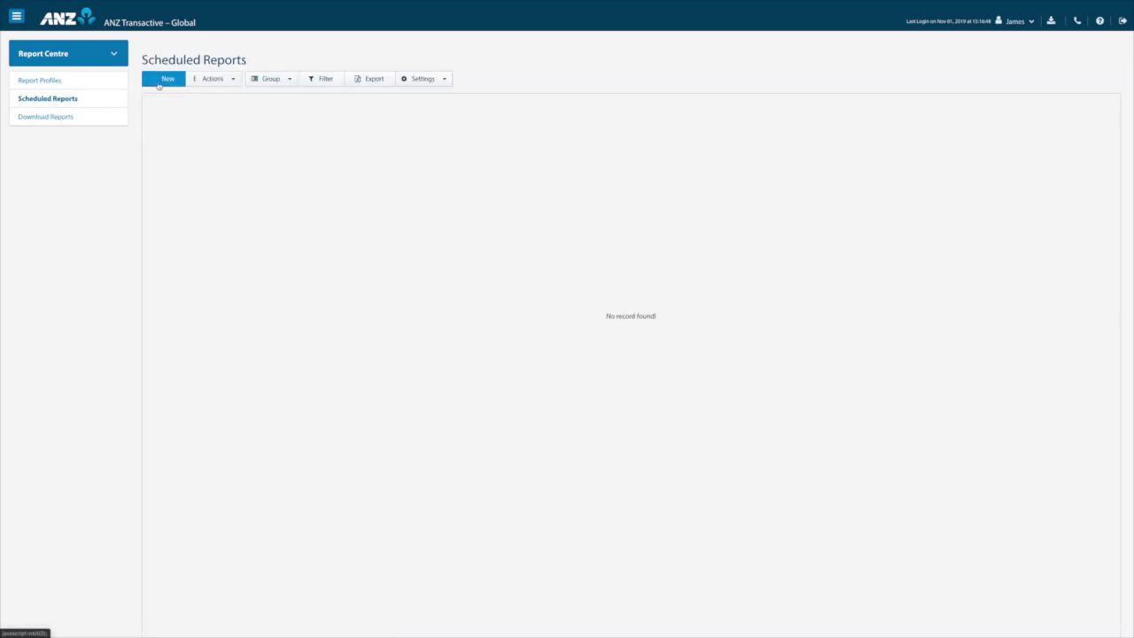
Start a blank new scheduled report, then bring up the user name menu at top right.
{"action": "left_click", "coordinate": [164, 83]}
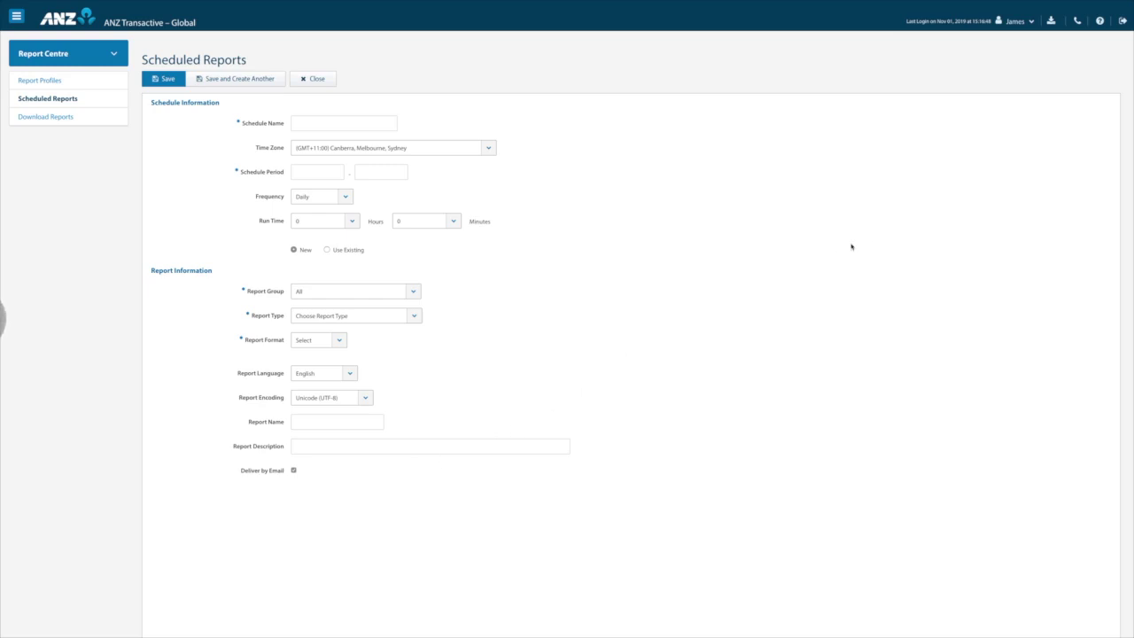
{"action": "left_click", "coordinate": [1033, 23]}
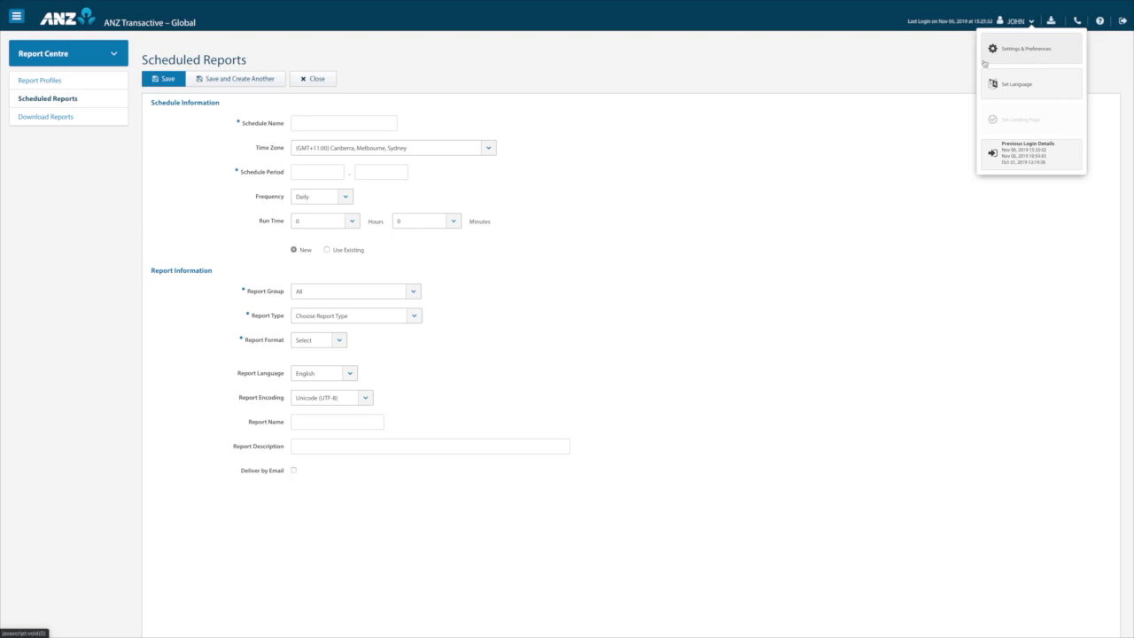
{"action": "left_click", "coordinate": [985, 62]}
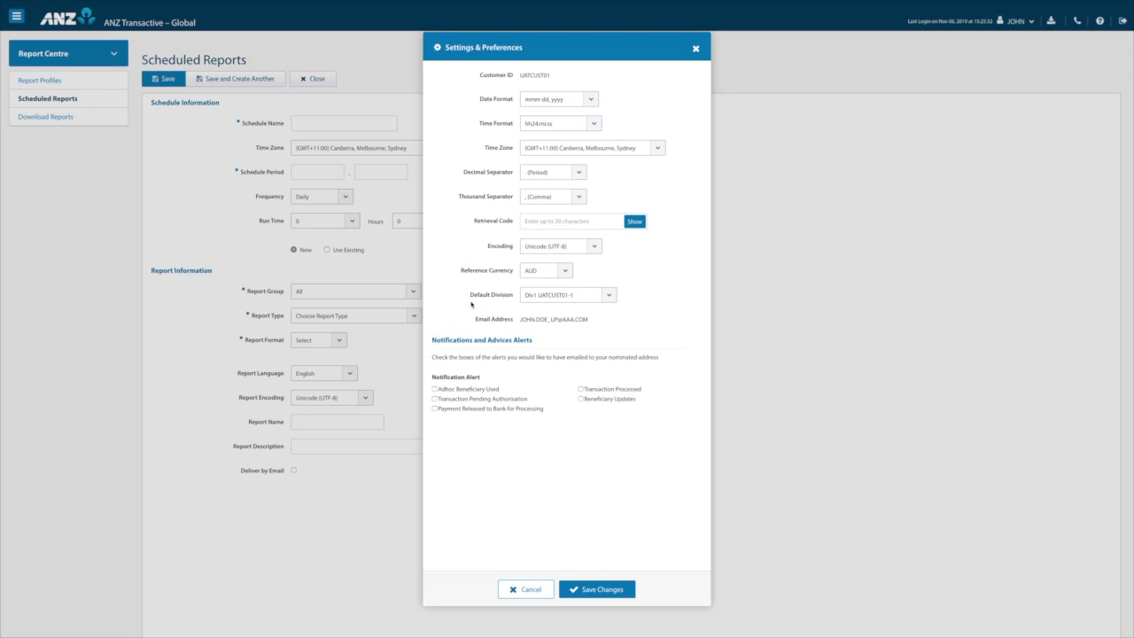
{"action": "left_click", "coordinate": [609, 294]}
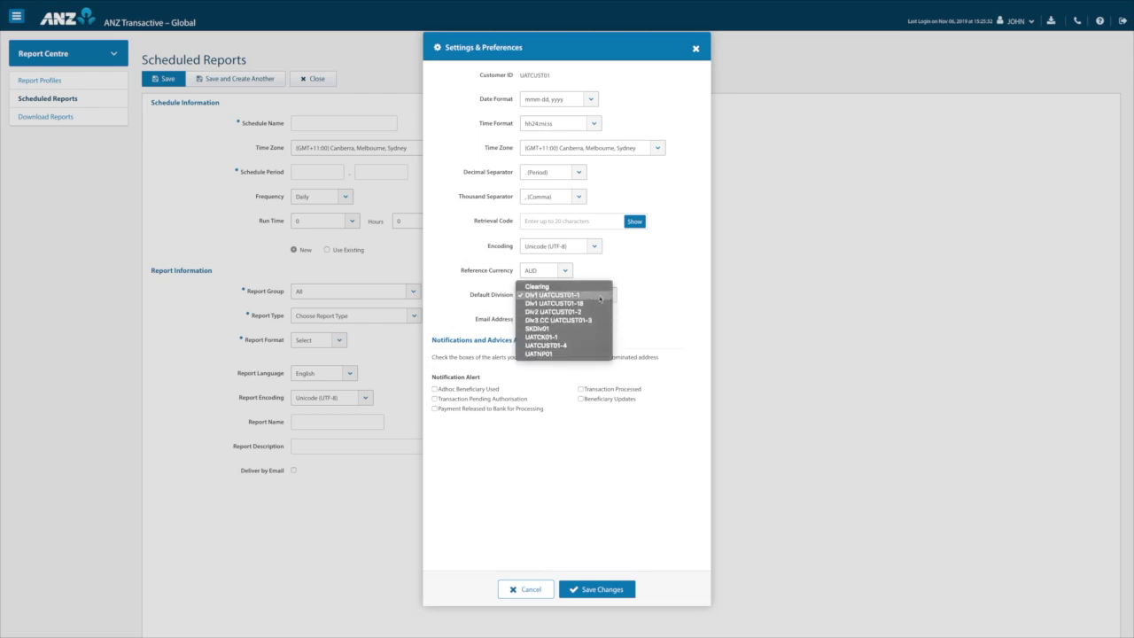
{"action": "left_click", "coordinate": [600, 298]}
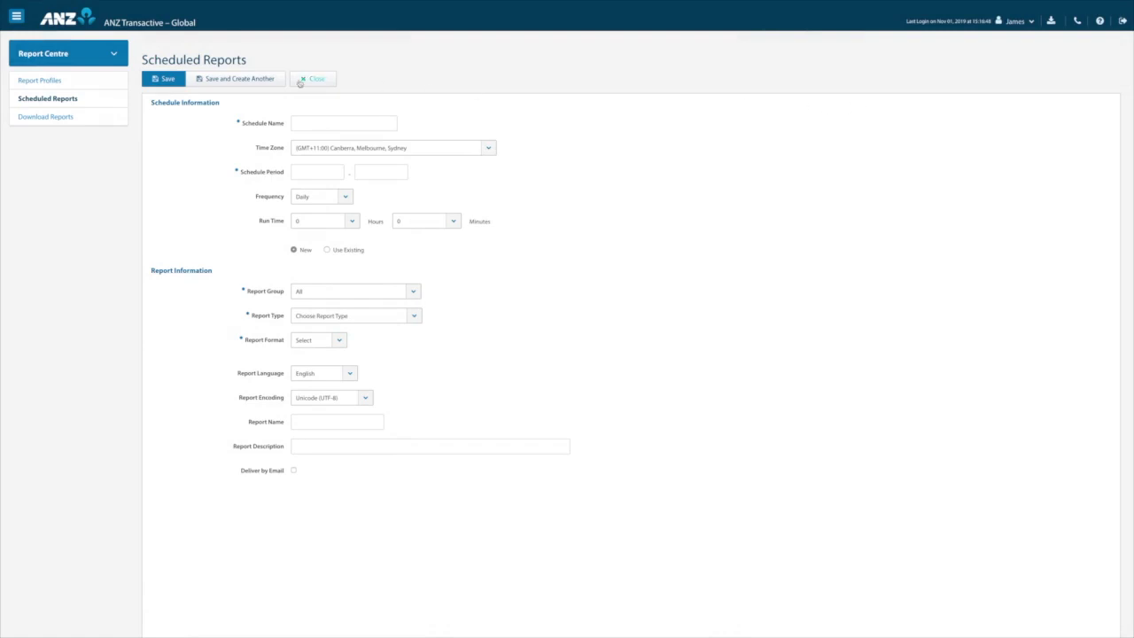
Go to the Accounts section and set the Operating Accounts page as the landing page.
{"action": "left_click", "coordinate": [112, 53]}
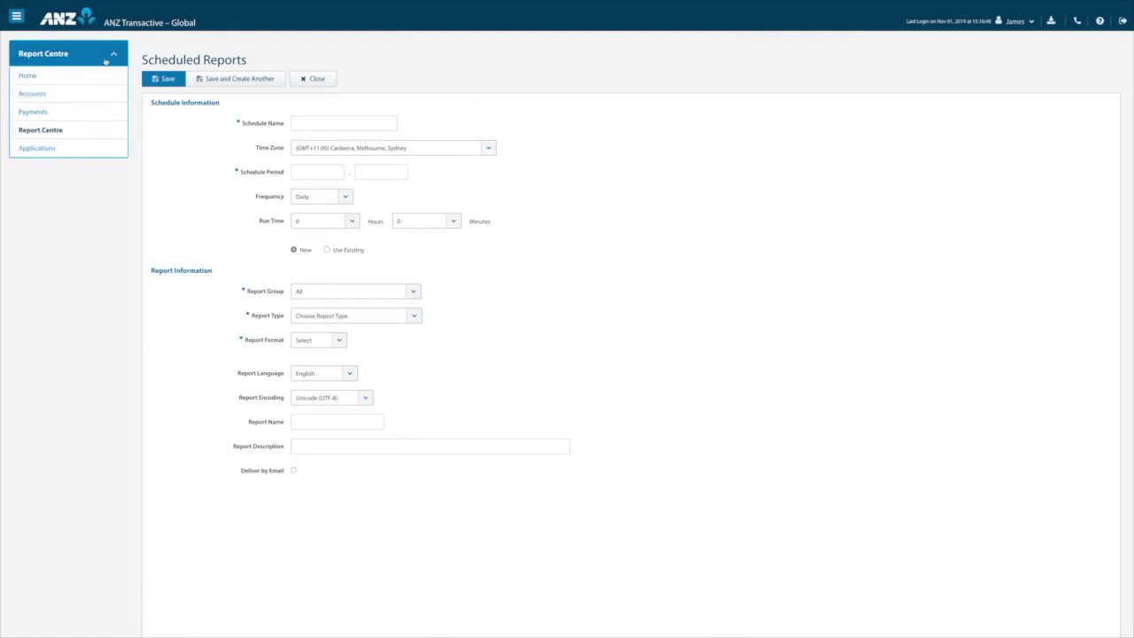
{"action": "left_click", "coordinate": [31, 95]}
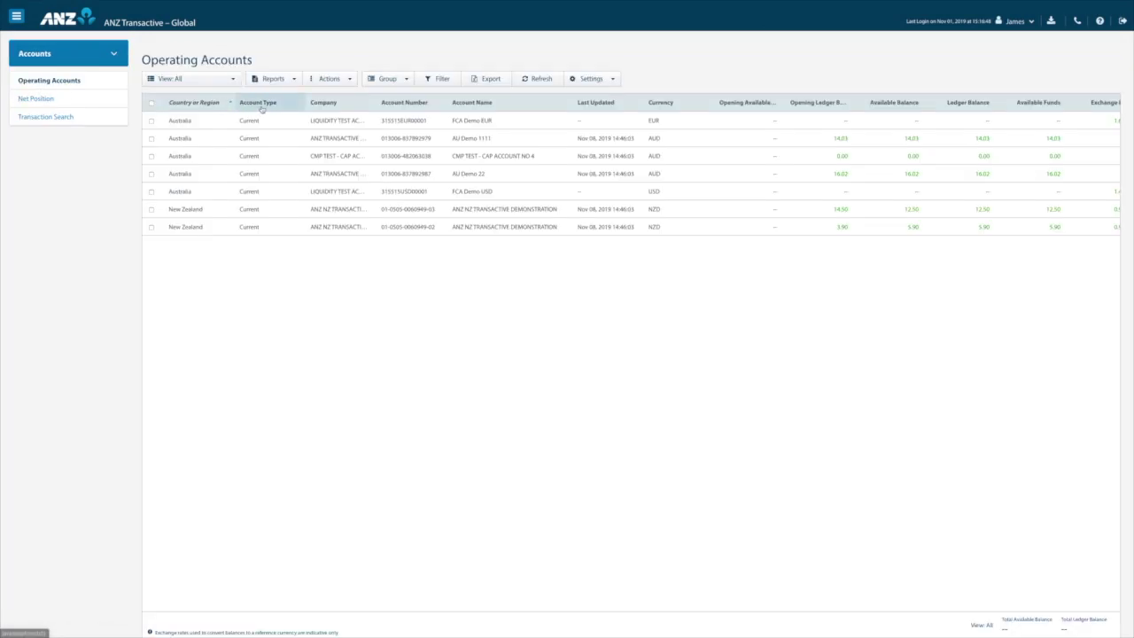
{"action": "left_click", "coordinate": [1033, 25]}
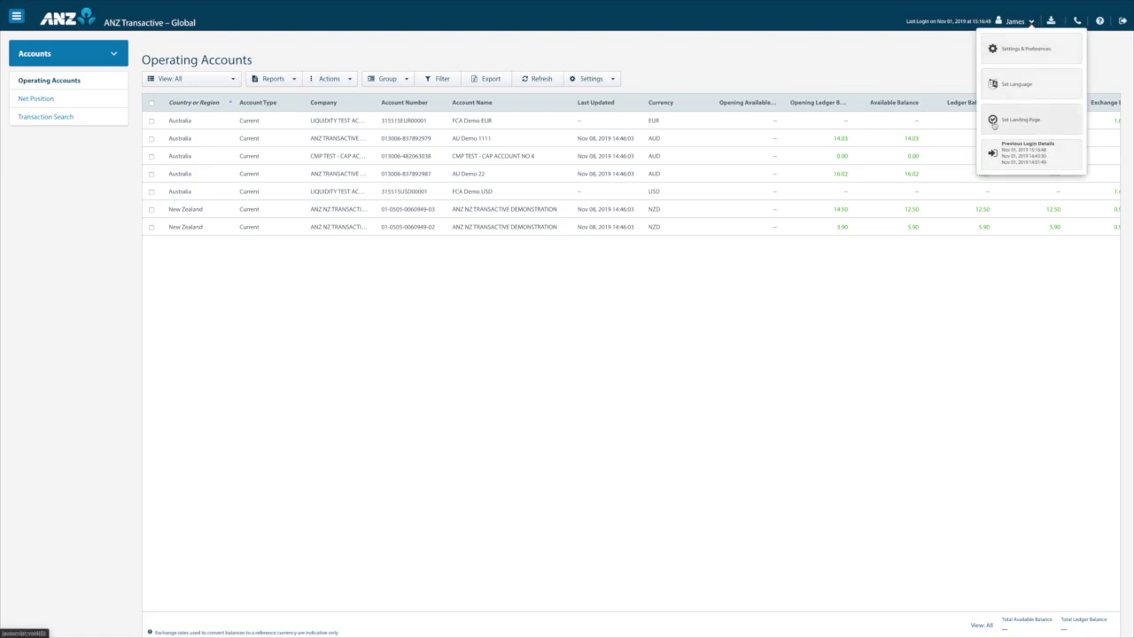
{"action": "left_click", "coordinate": [994, 126]}
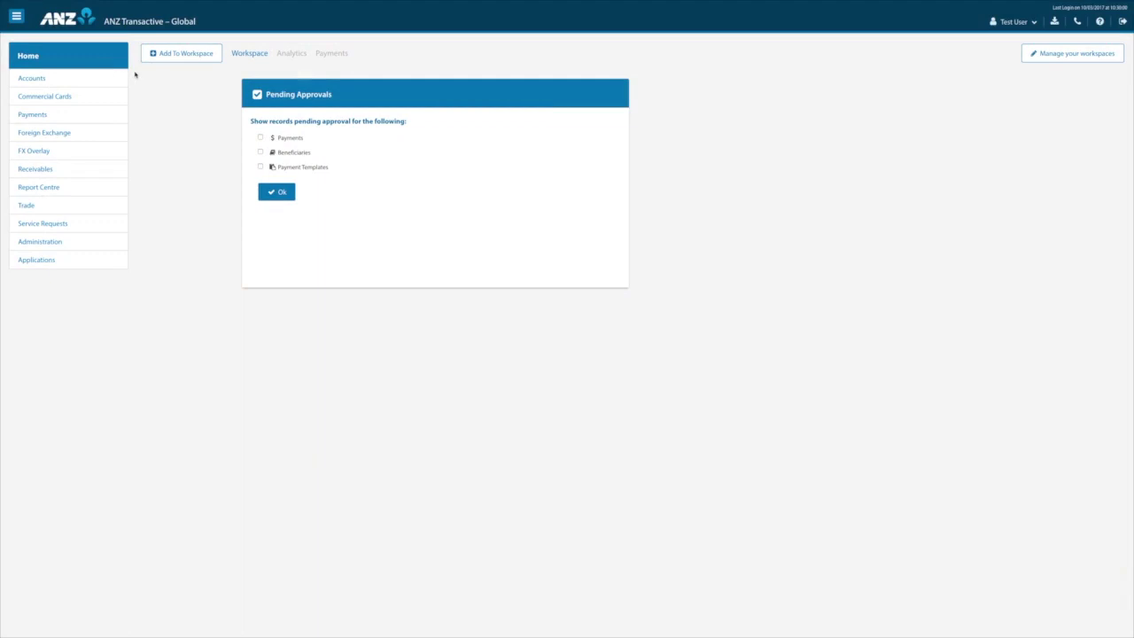
Create a new account folder named 'Singapore' for the Operating Accounts list.
{"action": "left_click", "coordinate": [31, 78]}
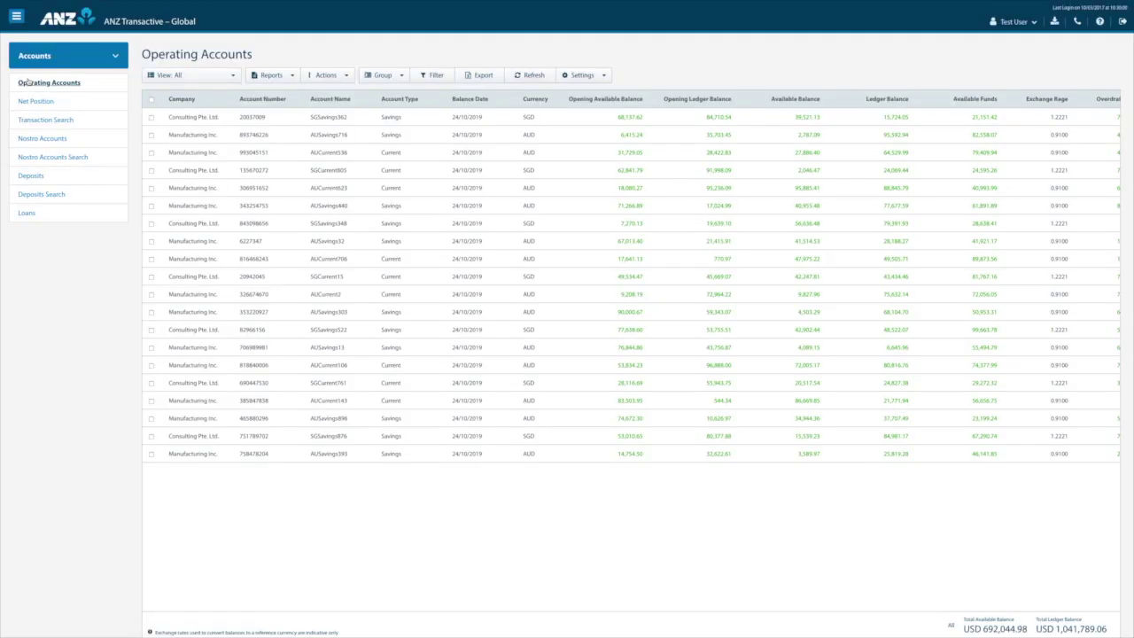
{"action": "left_click", "coordinate": [196, 80]}
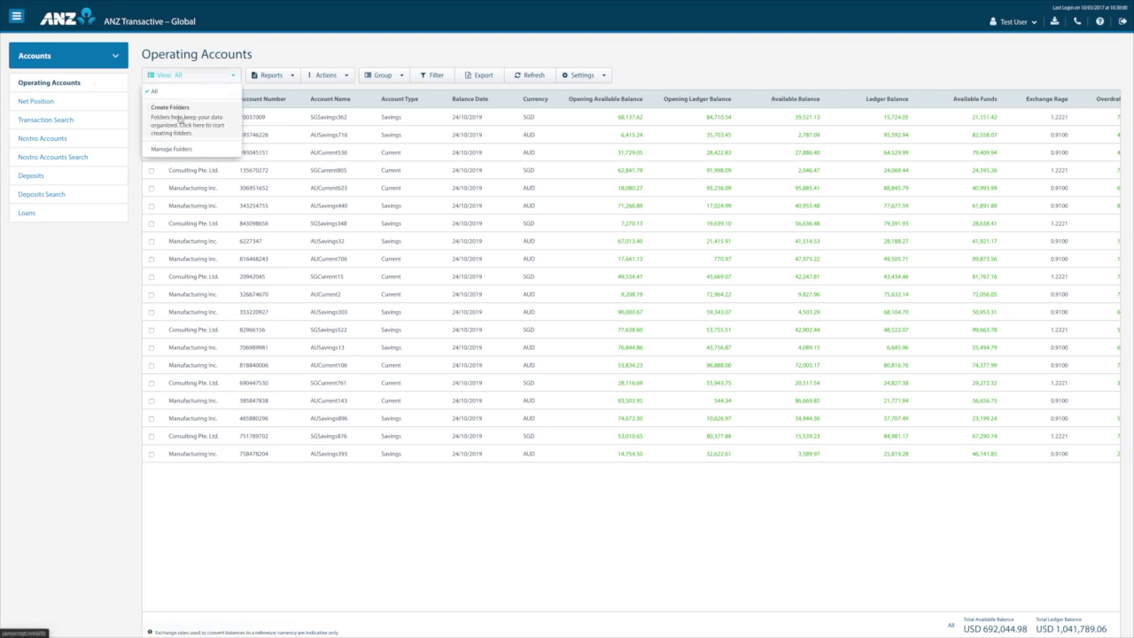
{"action": "left_click", "coordinate": [180, 118]}
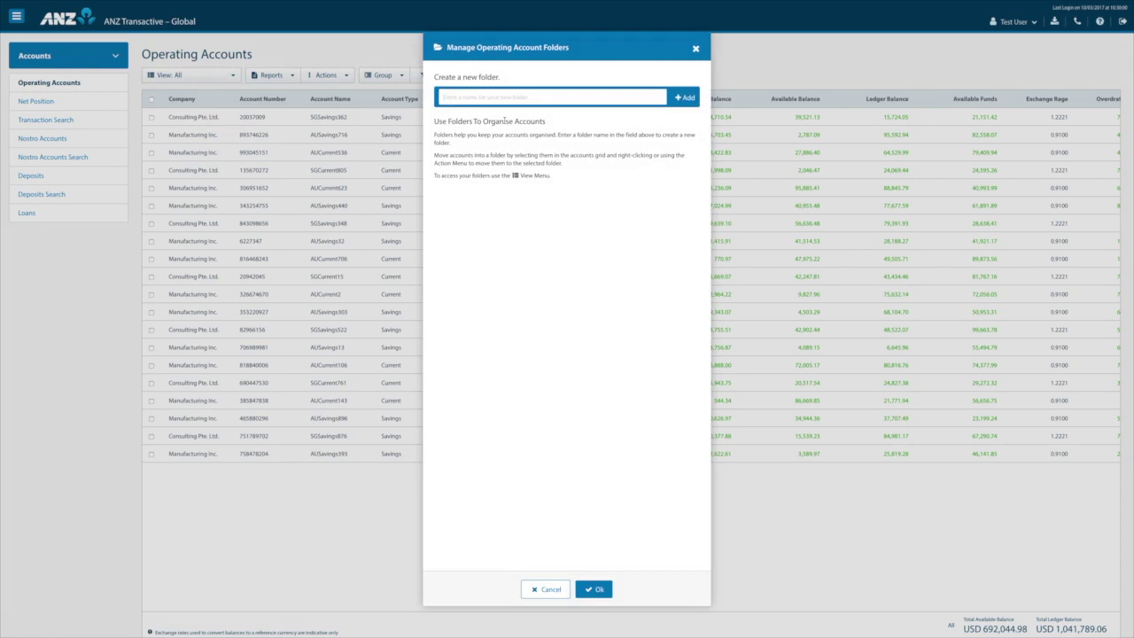
{"action": "type", "text": "Singapore"}
{"action": "left_click", "coordinate": [687, 97]}
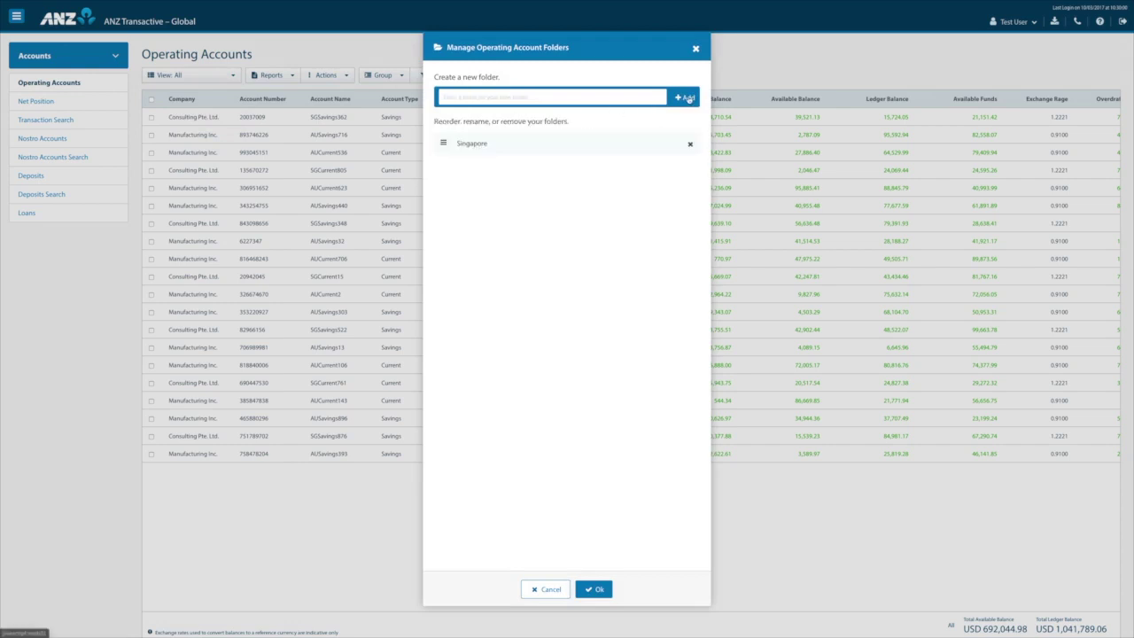
{"action": "left_click", "coordinate": [591, 590]}
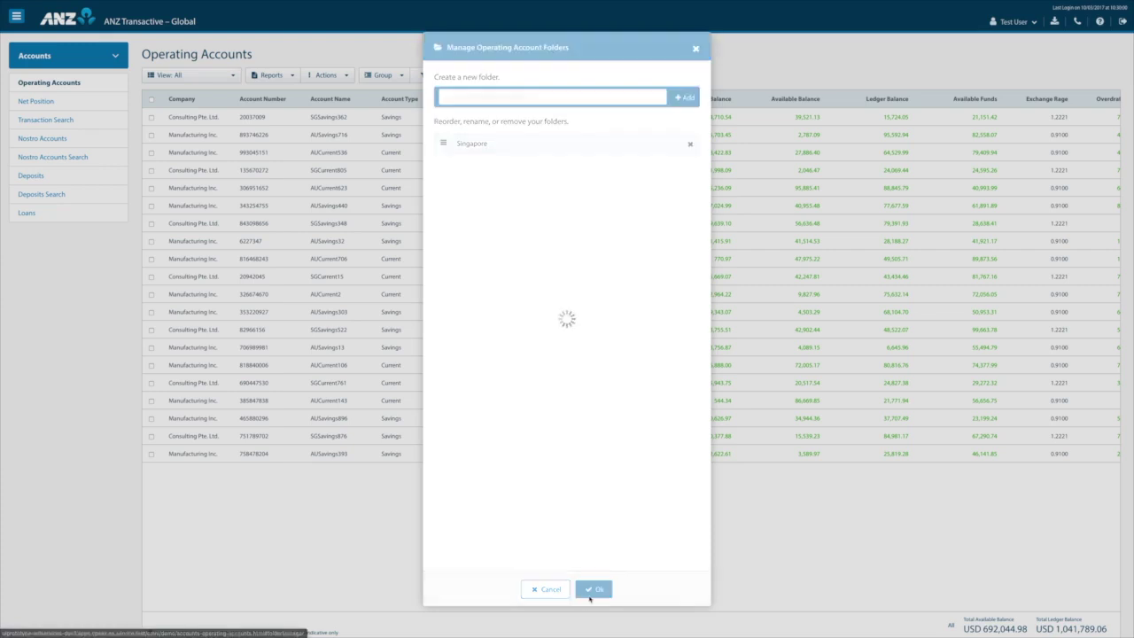
{"action": "left_click", "coordinate": [229, 78]}
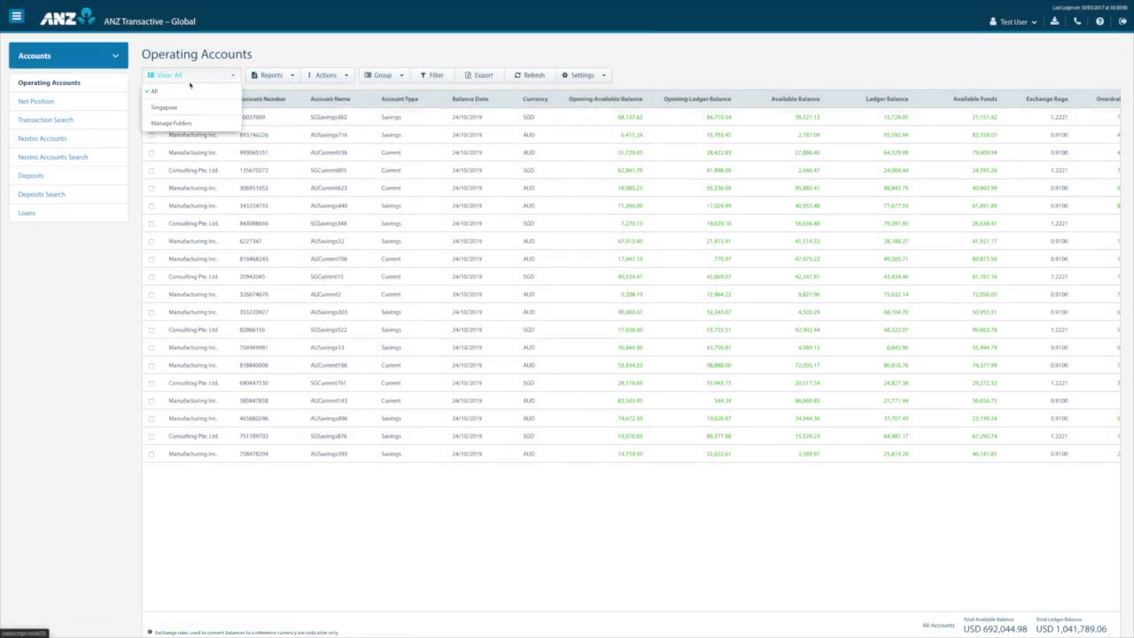
{"action": "left_click", "coordinate": [197, 77]}
Group accounts by country and move the seven Singapore accounts into the Singapore folder.
{"action": "left_click", "coordinate": [397, 77]}
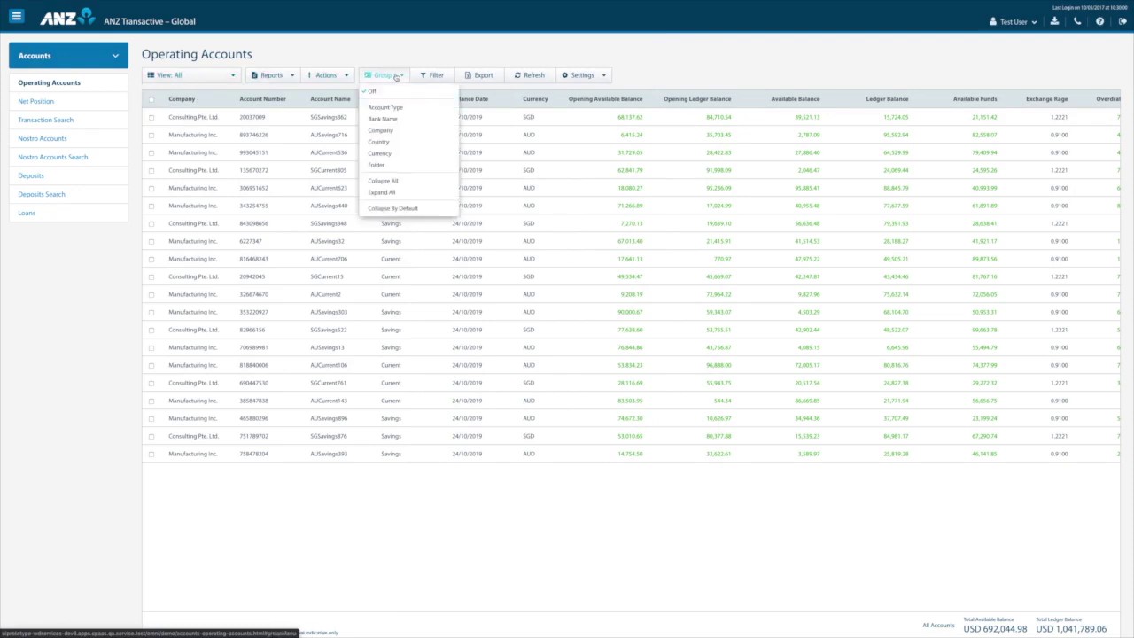
{"action": "left_click", "coordinate": [391, 146]}
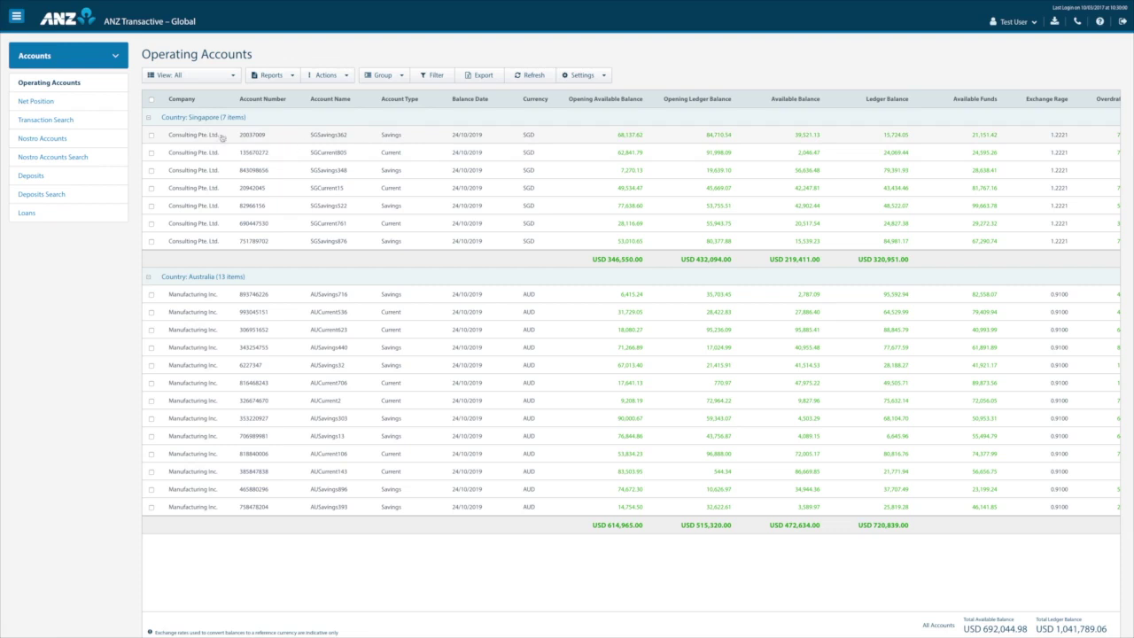
{"action": "left_click", "coordinate": [151, 134]}
{"action": "left_click", "coordinate": [152, 153]}
{"action": "left_click", "coordinate": [151, 169]}
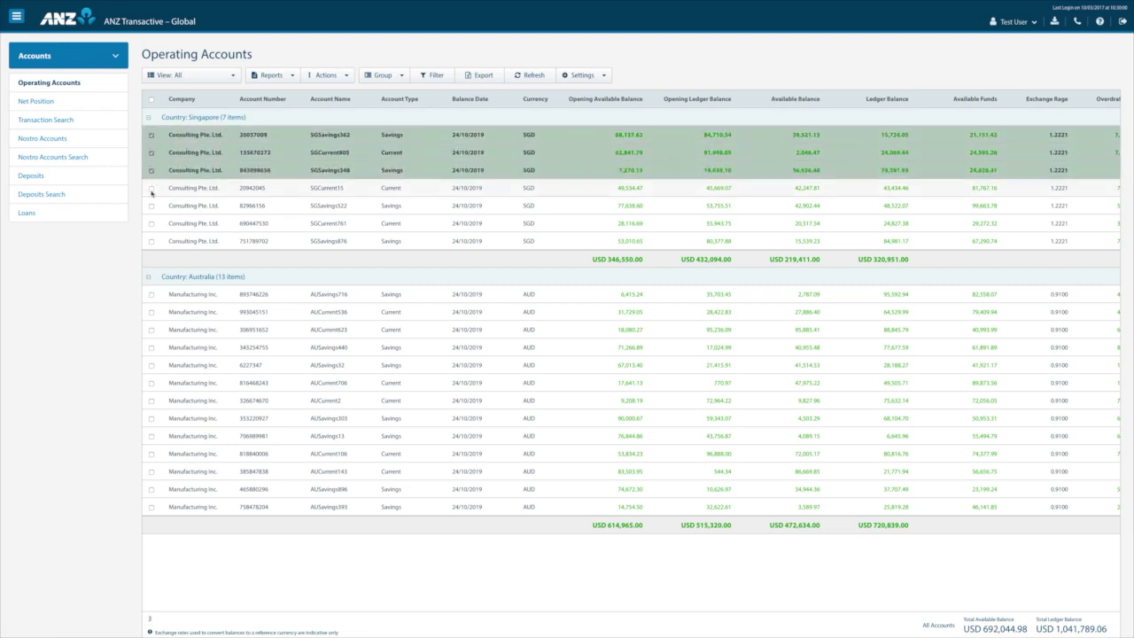
{"action": "left_click", "coordinate": [152, 188]}
{"action": "left_click", "coordinate": [151, 206]}
{"action": "left_click", "coordinate": [151, 223]}
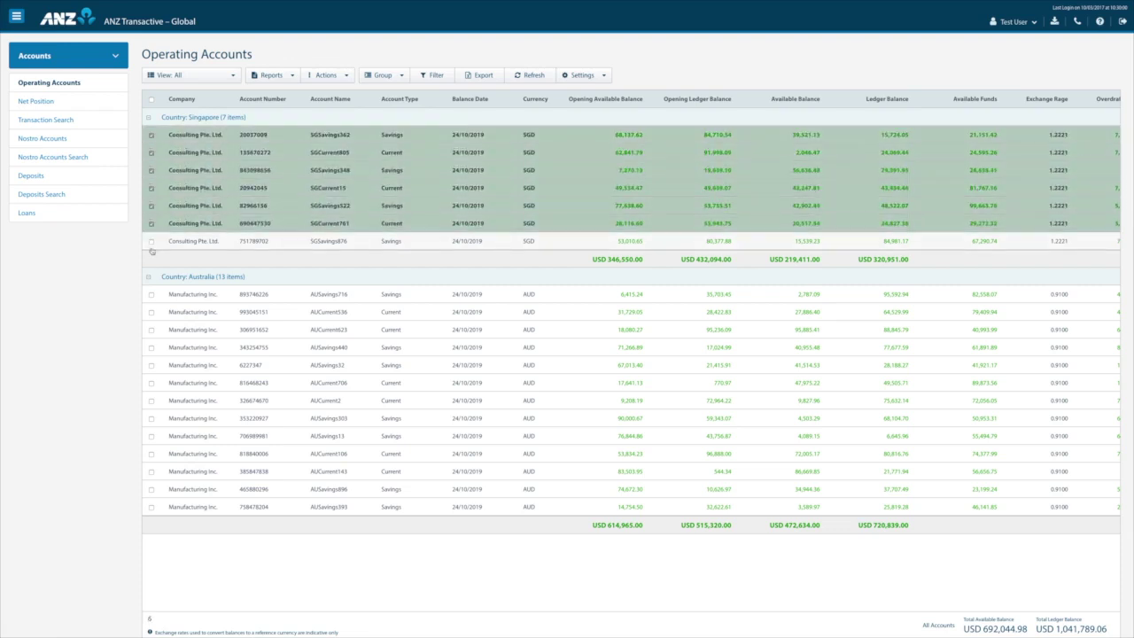
{"action": "left_click", "coordinate": [151, 241]}
{"action": "right_click", "coordinate": [213, 192]}
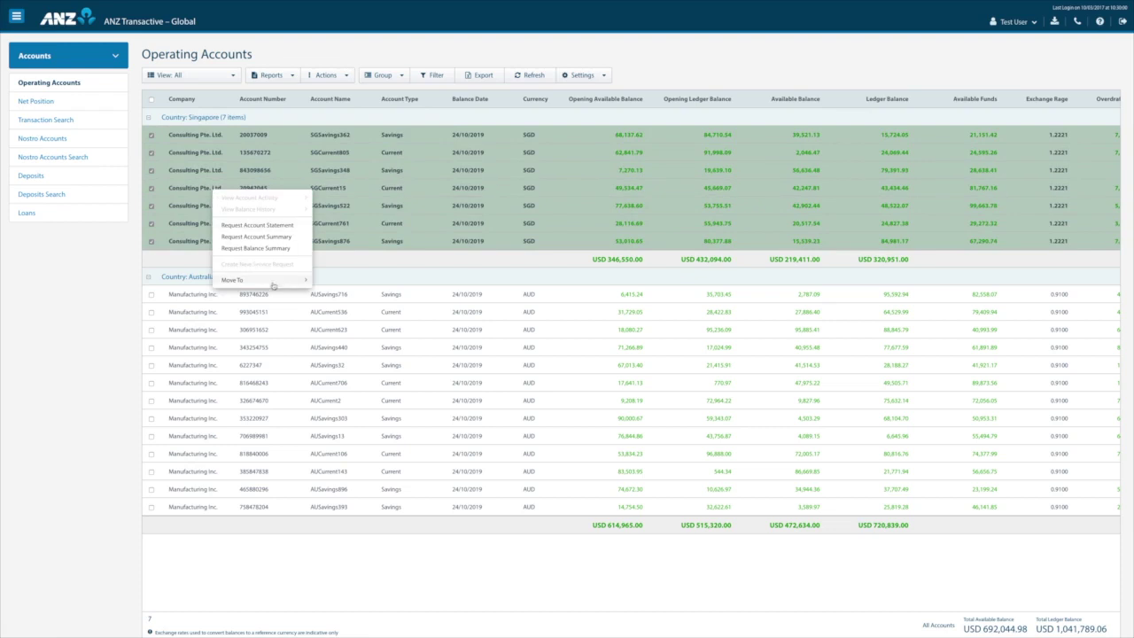
{"action": "mouse_move", "coordinate": [284, 282]}
{"action": "left_click", "coordinate": [341, 303]}
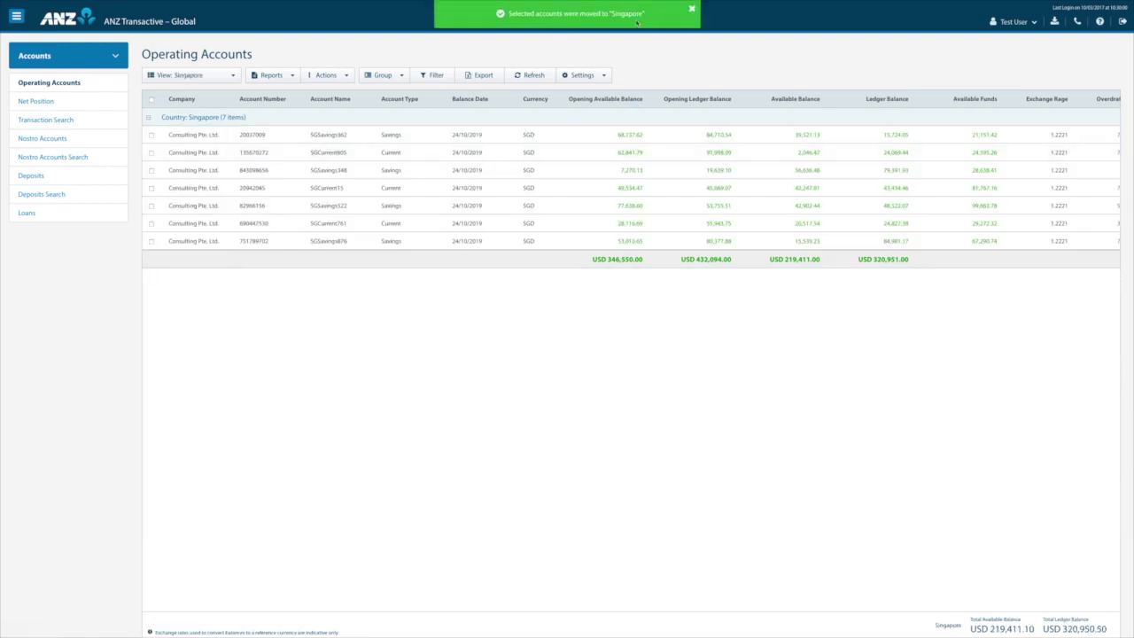
Remove the Singapore folder in Manage Operating Account Folders and confirm the warning.
{"action": "left_click", "coordinate": [230, 78]}
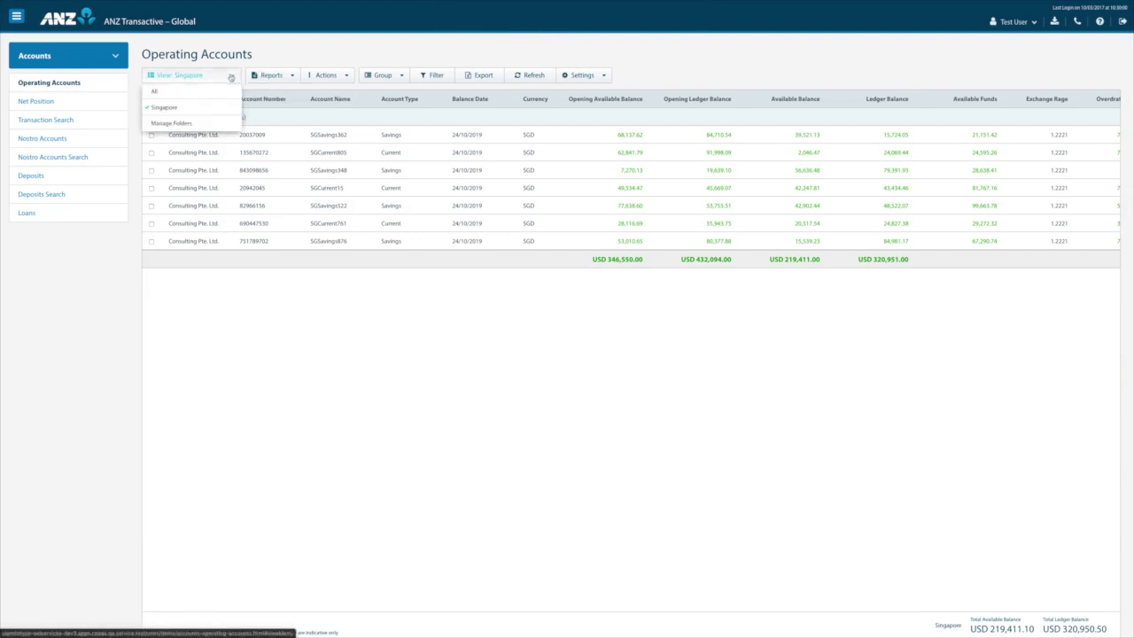
{"action": "left_click", "coordinate": [184, 124]}
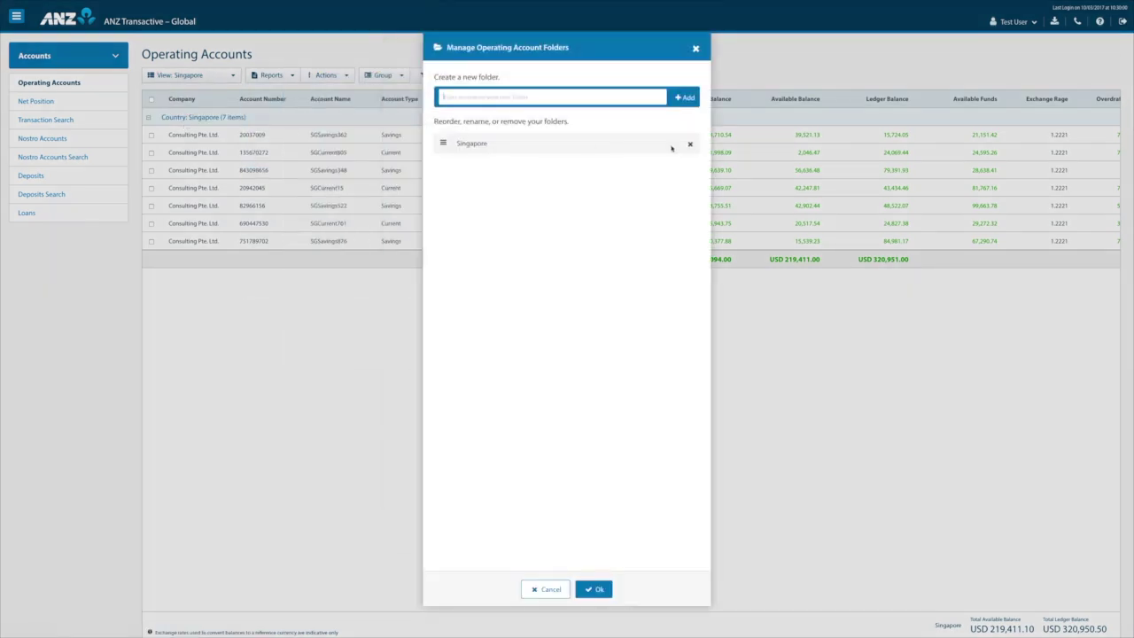
{"action": "left_click", "coordinate": [690, 144]}
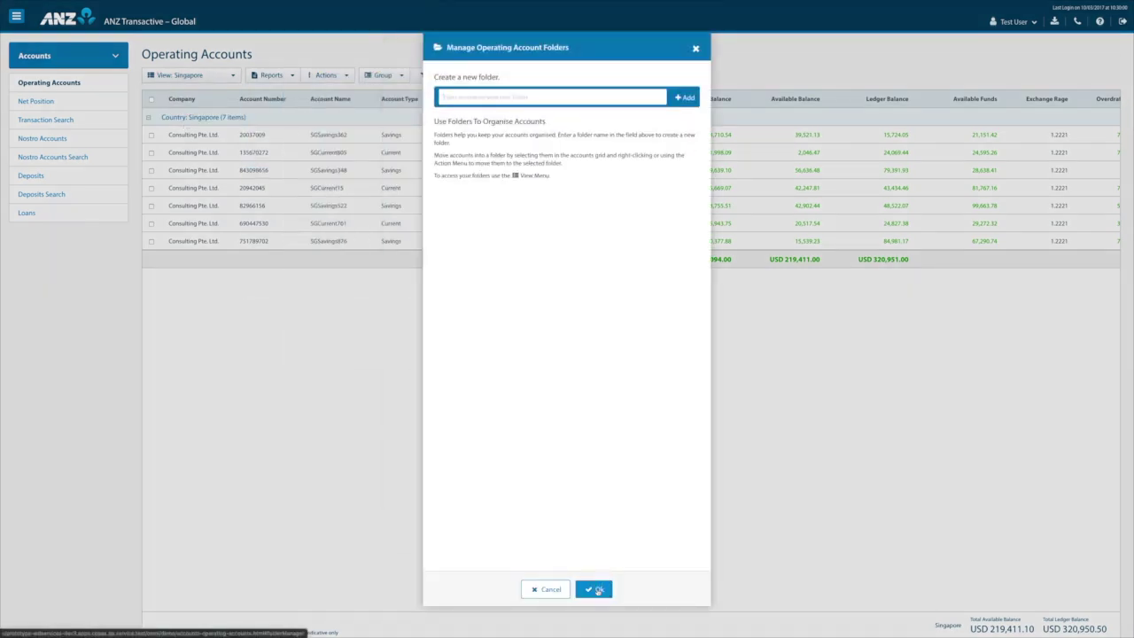
{"action": "left_click", "coordinate": [598, 590]}
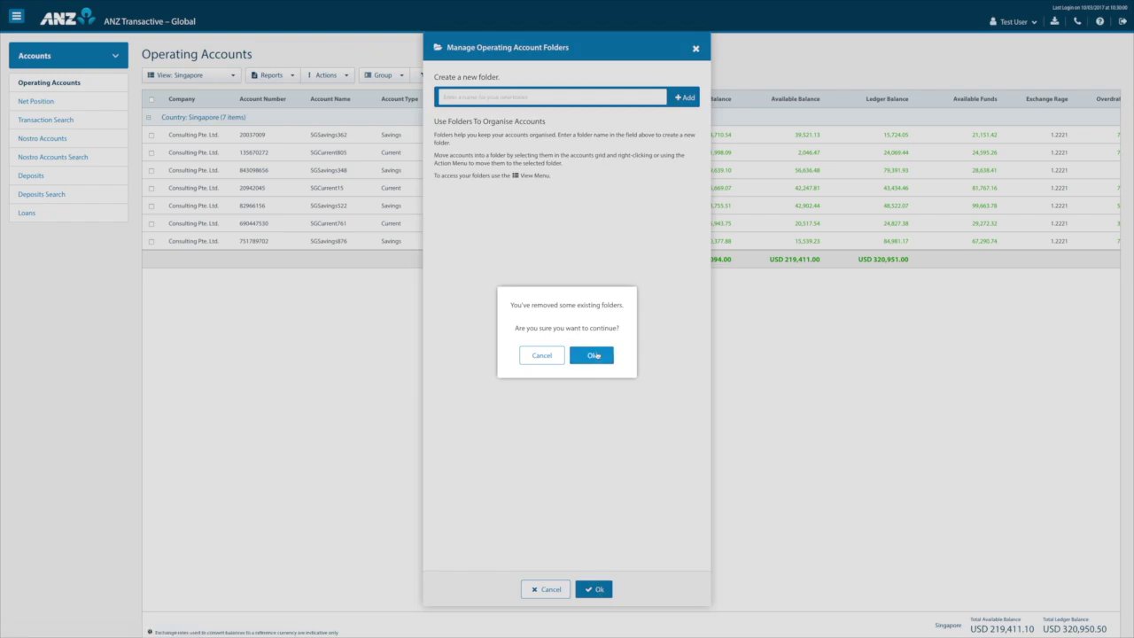
{"action": "left_click", "coordinate": [596, 355]}
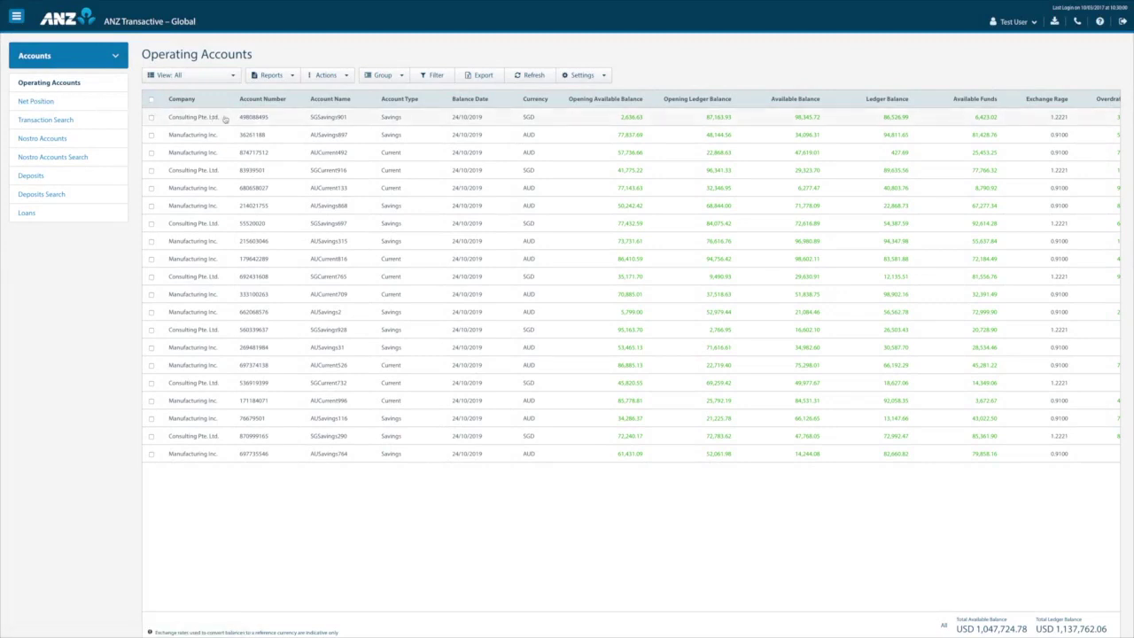
Open the Singapore Funding Account's activity, view the first transaction's details, then close them.
{"action": "left_click", "coordinate": [280, 120]}
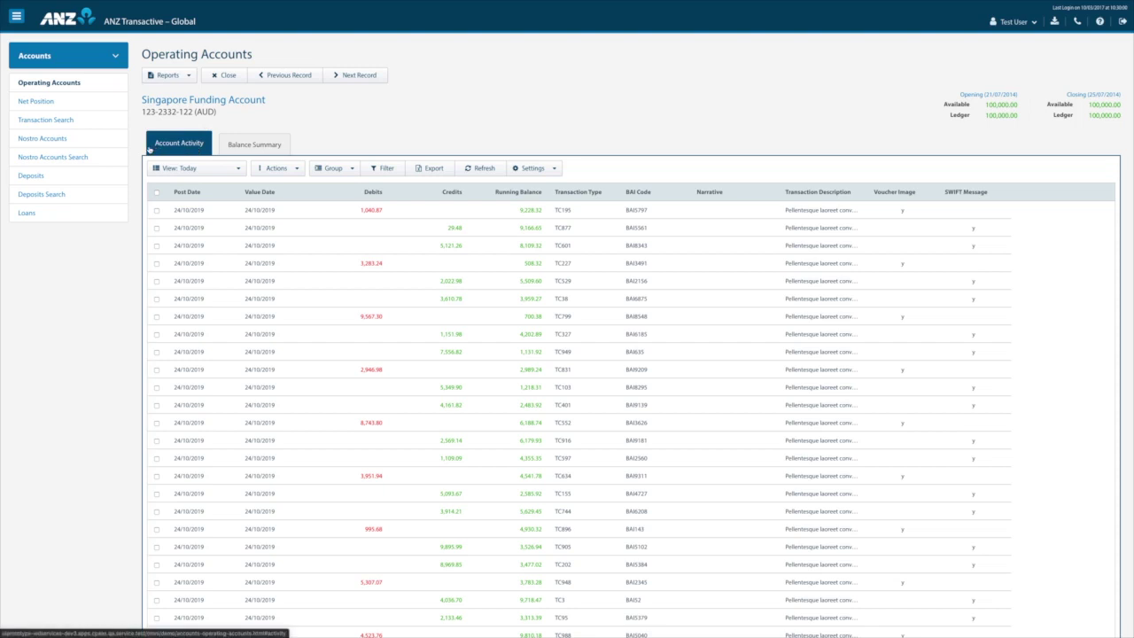
{"action": "left_click", "coordinate": [409, 215]}
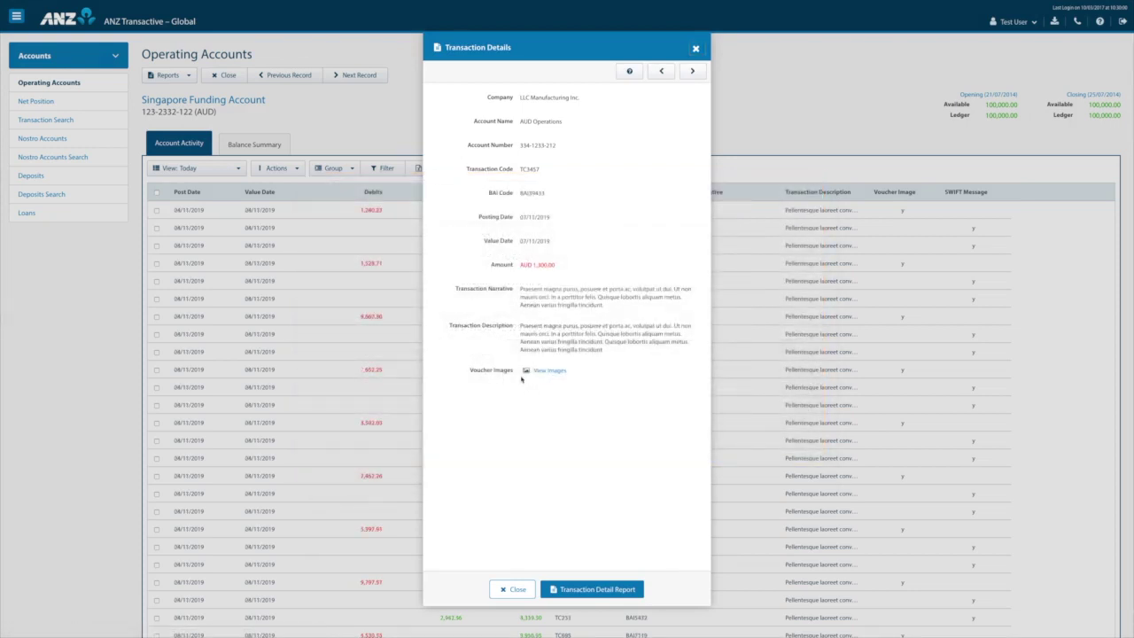
{"action": "left_click", "coordinate": [505, 590]}
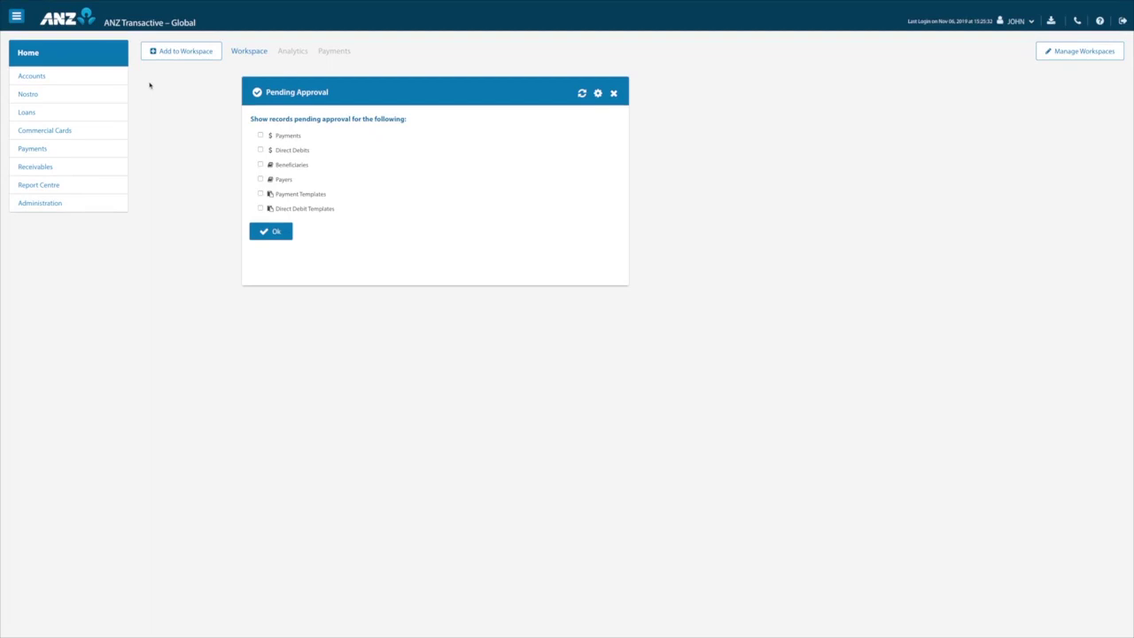
Close the Pending Approval widget and confirm its removal with Yes.
{"action": "left_click", "coordinate": [614, 95]}
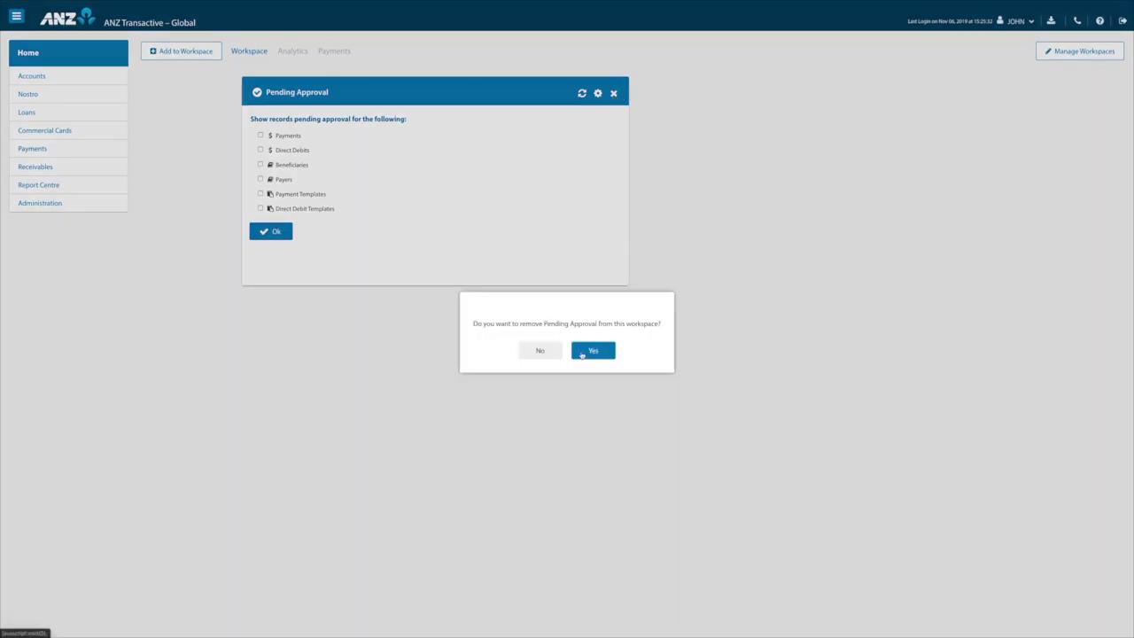
{"action": "left_click", "coordinate": [583, 352]}
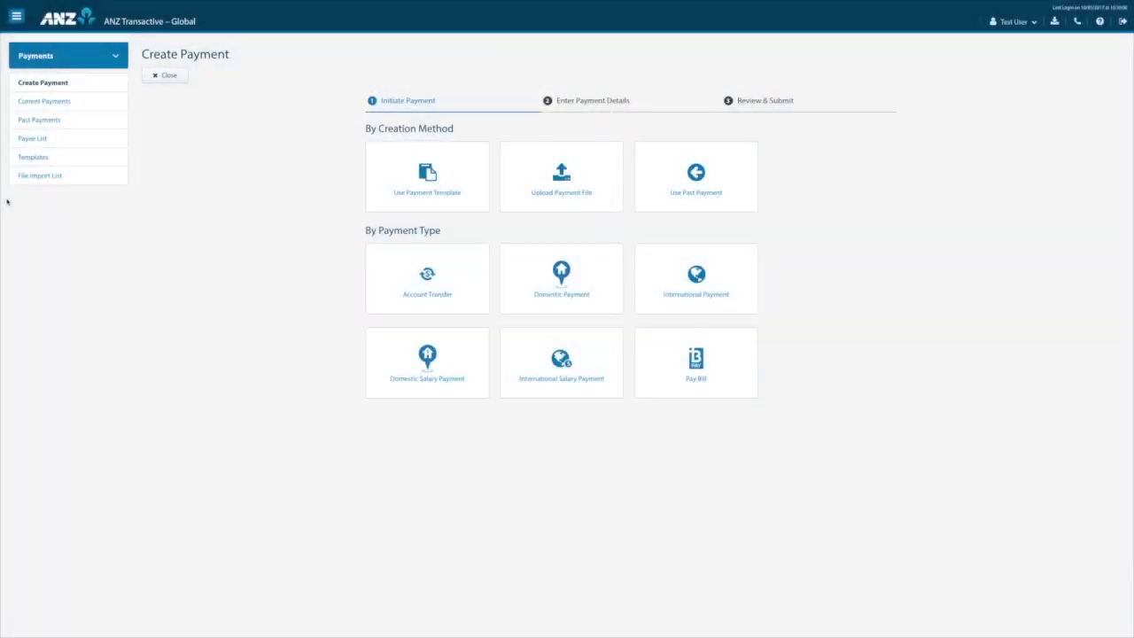
Open the CNY - AUD INT Payments payment from the Current Payments list.
{"action": "left_click", "coordinate": [35, 105]}
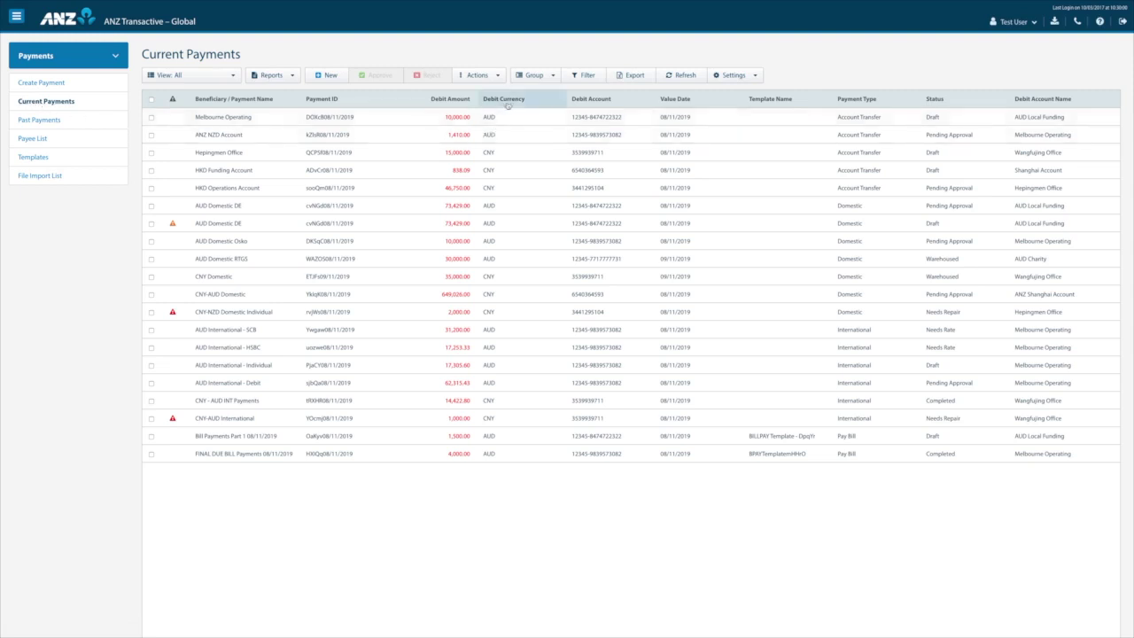
{"action": "left_click", "coordinate": [495, 77]}
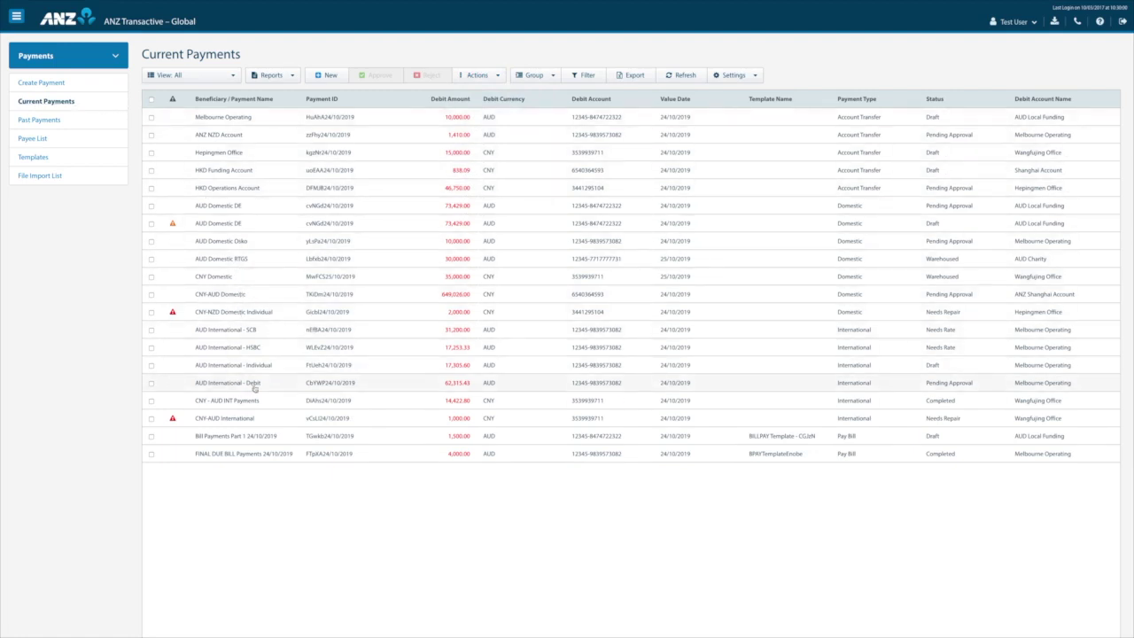
{"action": "left_click", "coordinate": [431, 404]}
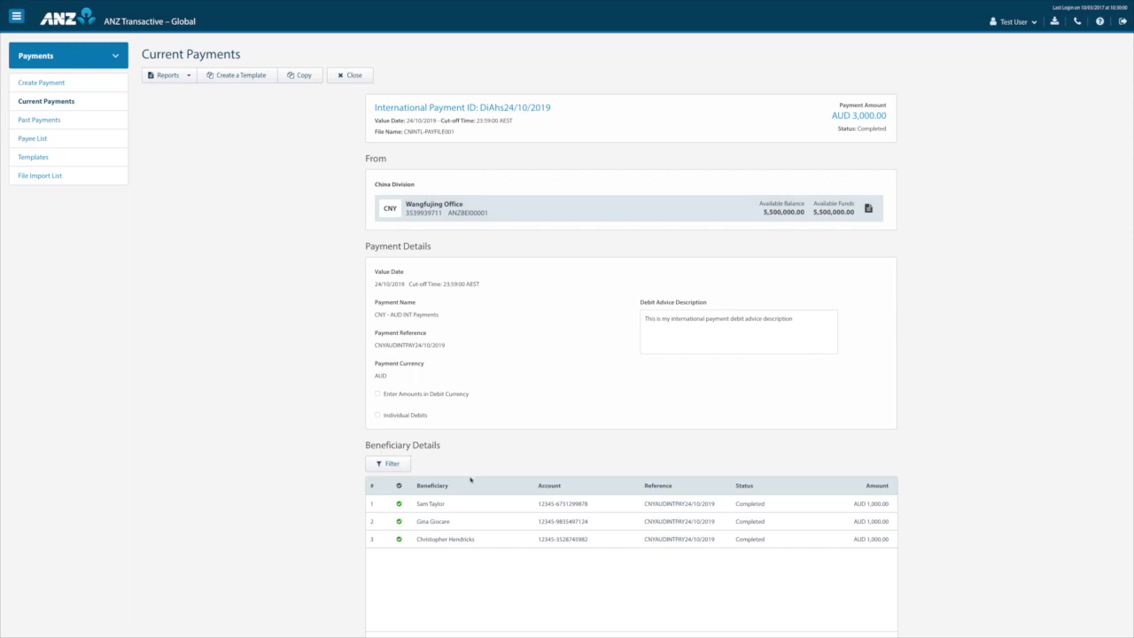
Download the first beneficiary's MT103 SWIFT message and close the payment instruction.
{"action": "left_click", "coordinate": [478, 509]}
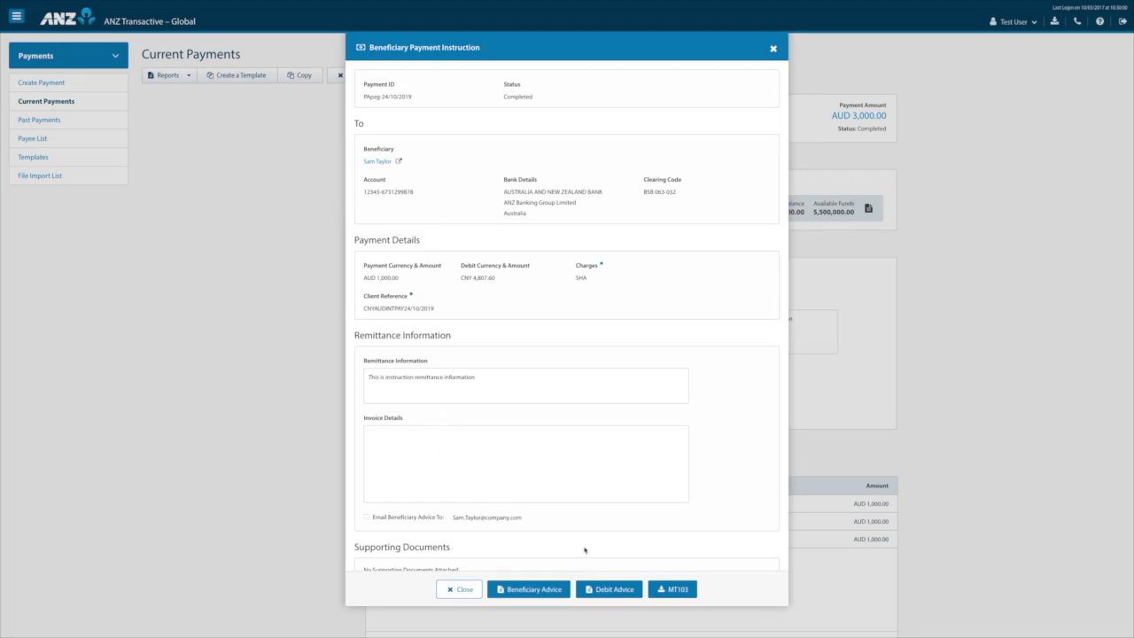
{"action": "left_click", "coordinate": [667, 591]}
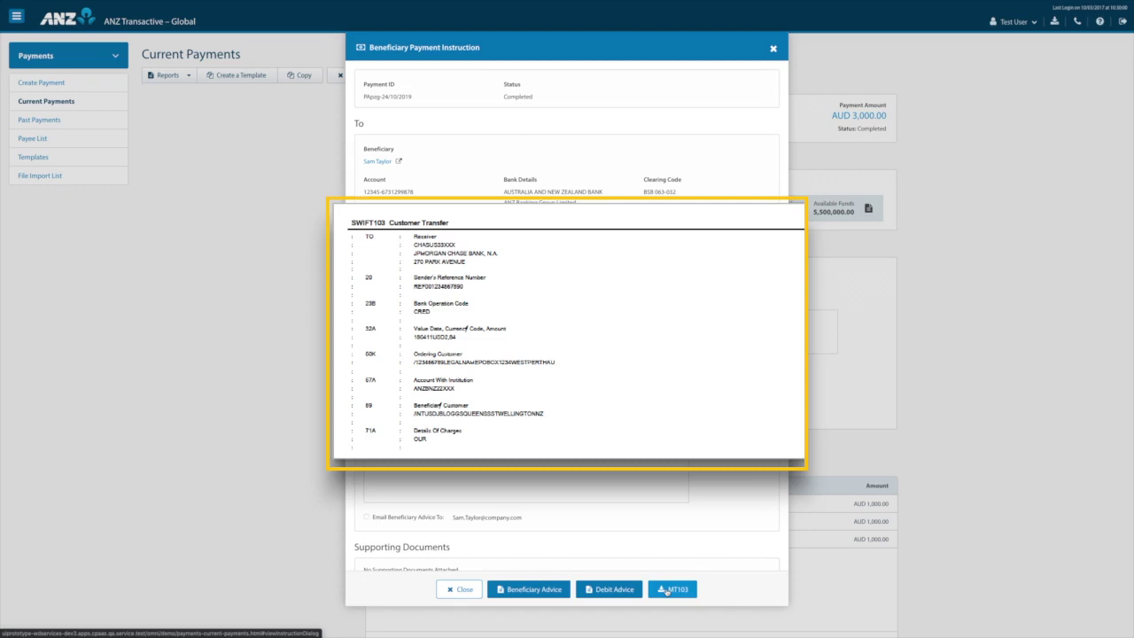
{"action": "key", "text": "Escape"}
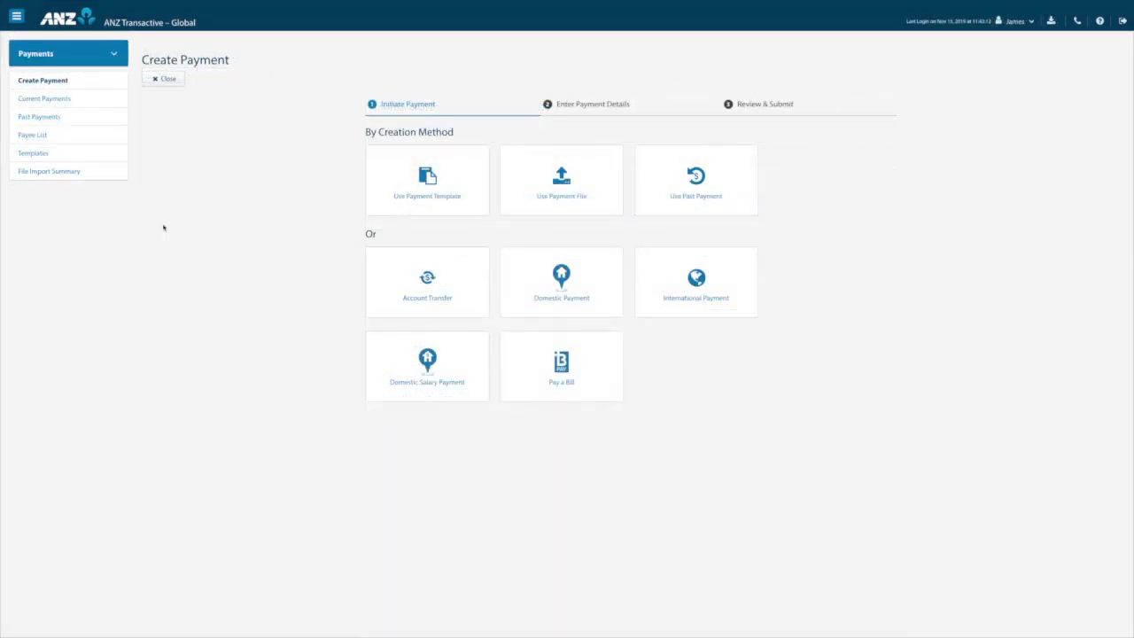
Start a Direct Entry payment from AU Demo 1111 with name, reference and narrative 'test'.
{"action": "left_click", "coordinate": [516, 298]}
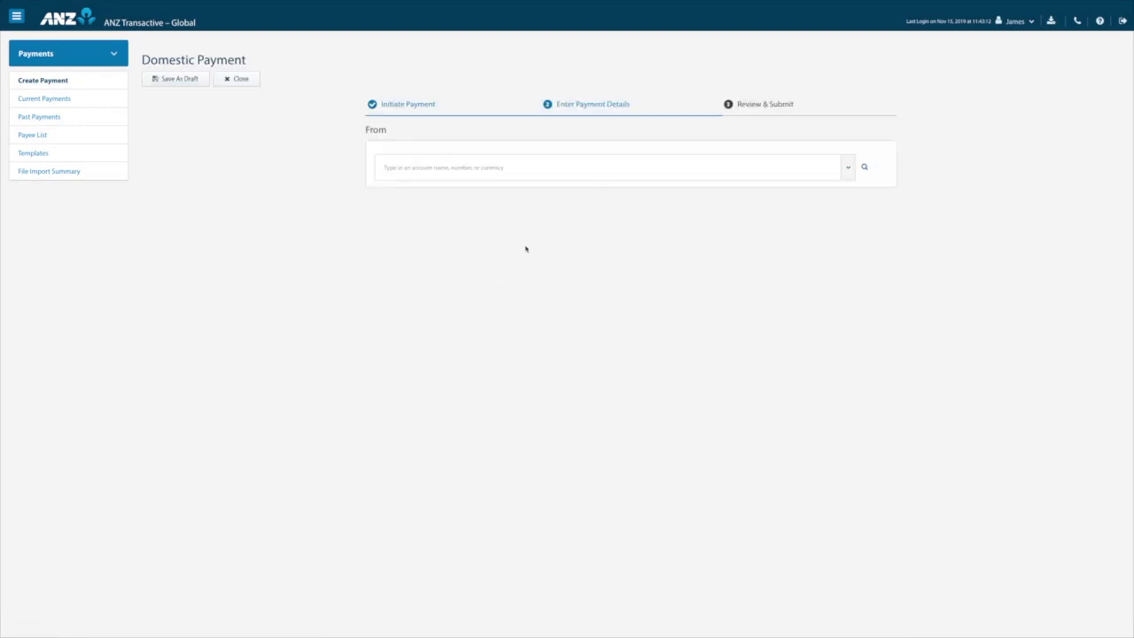
{"action": "left_click", "coordinate": [831, 171]}
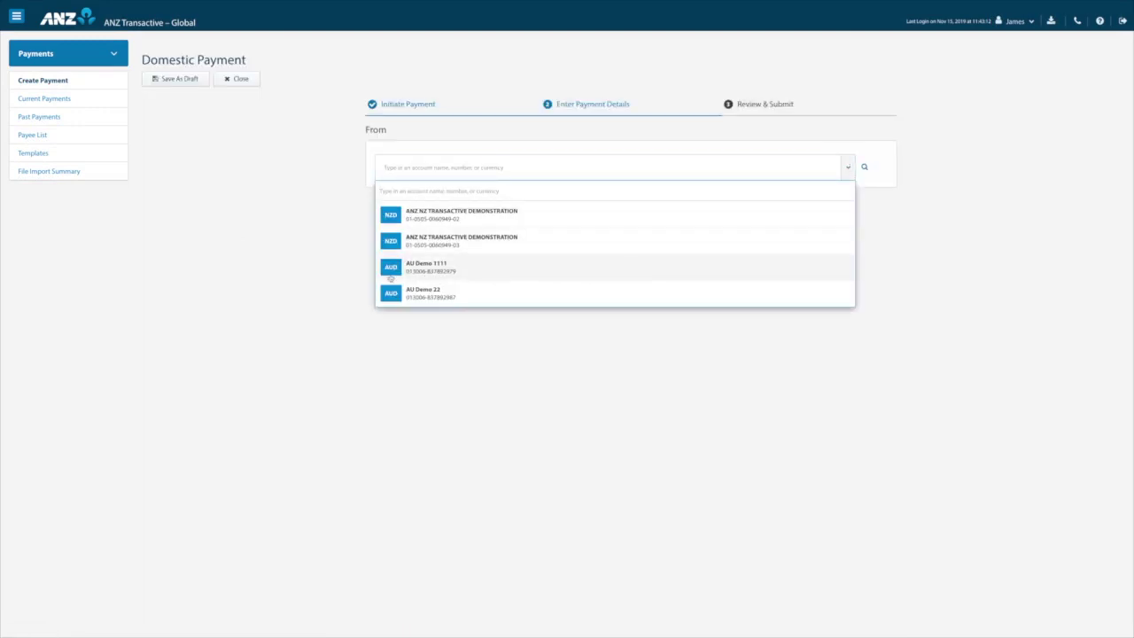
{"action": "left_click", "coordinate": [388, 271]}
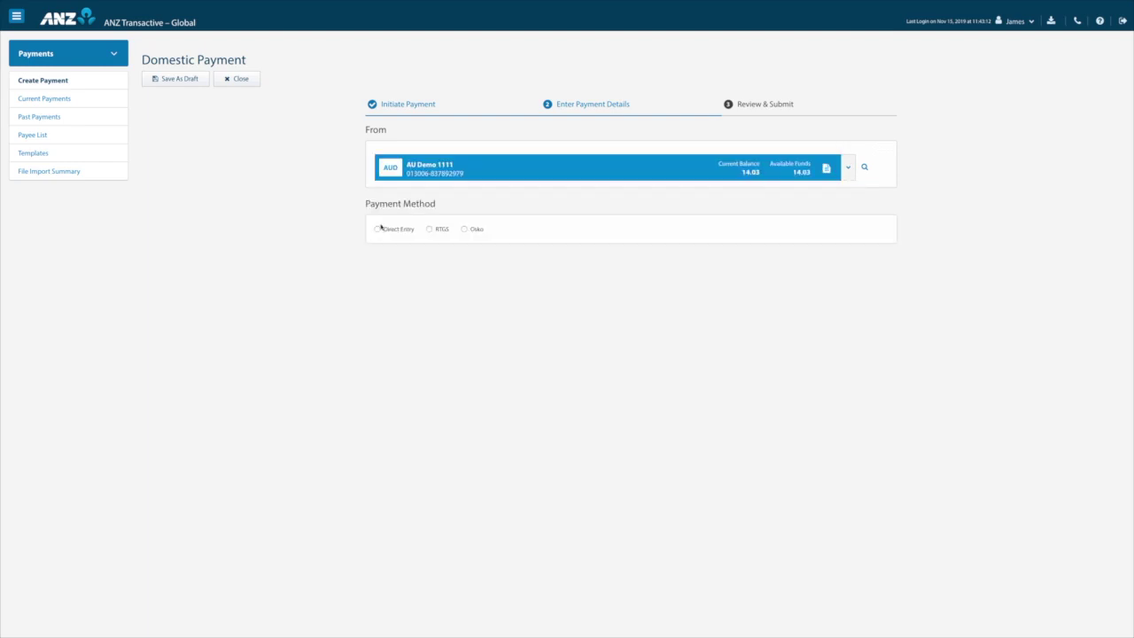
{"action": "left_click", "coordinate": [379, 229]}
{"action": "left_click", "coordinate": [390, 351]}
{"action": "type", "text": "test"}
{"action": "left_click", "coordinate": [388, 382]}
{"action": "type", "text": "test"}
{"action": "left_click", "coordinate": [660, 351]}
{"action": "type", "text": "test"}
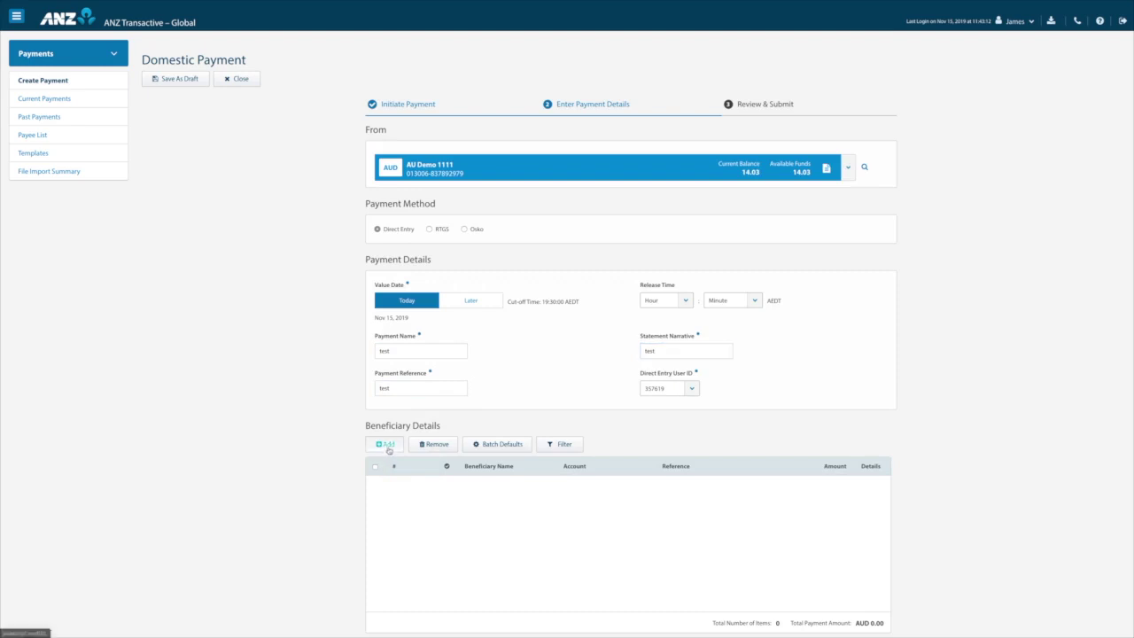
Add a saved beneficiary and tick Email Beneficiary Advice in its details.
{"action": "left_click", "coordinate": [384, 444]}
{"action": "left_click", "coordinate": [550, 480]}
{"action": "left_click", "coordinate": [496, 560]}
{"action": "left_click", "coordinate": [872, 479]}
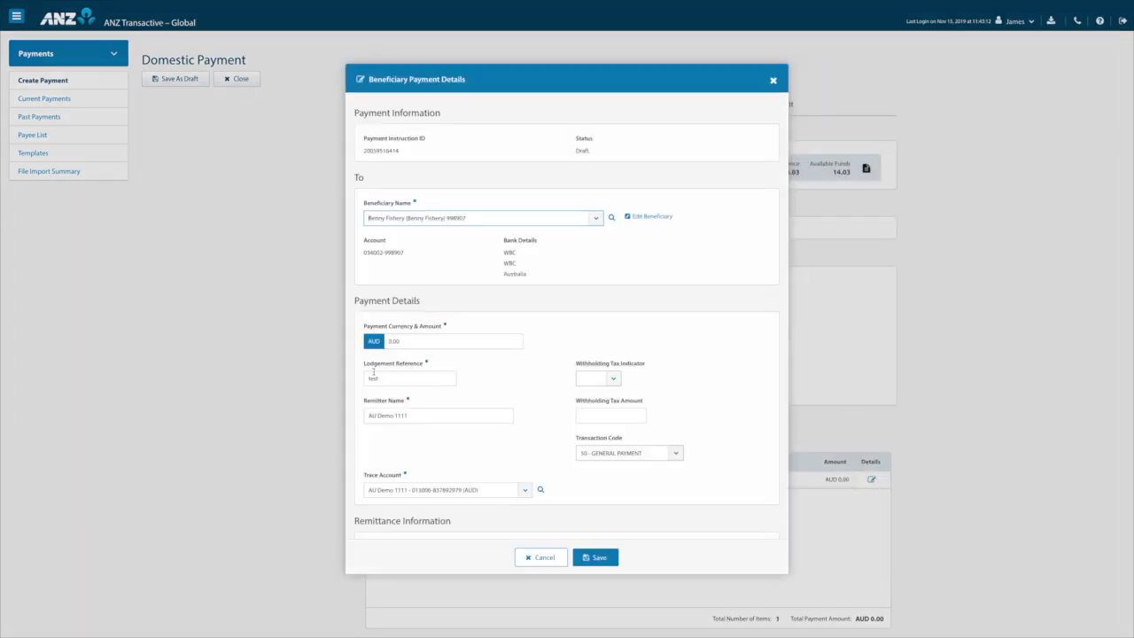
{"action": "scroll", "coordinate": [373, 372], "scroll_direction": "down", "scroll_amount": 2}
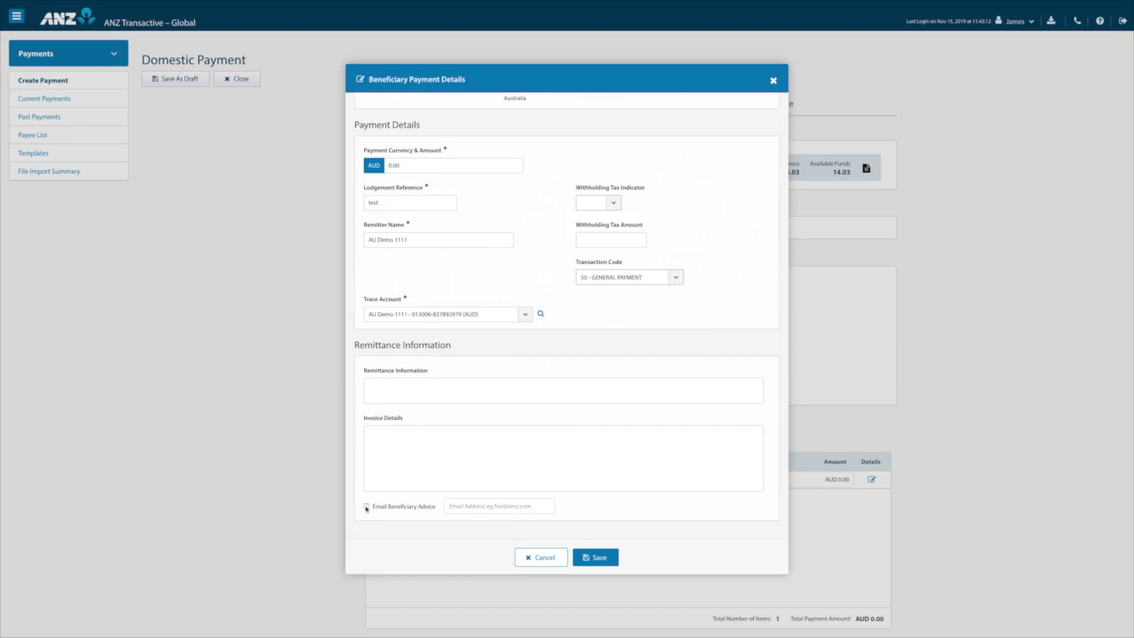
{"action": "left_click", "coordinate": [366, 507]}
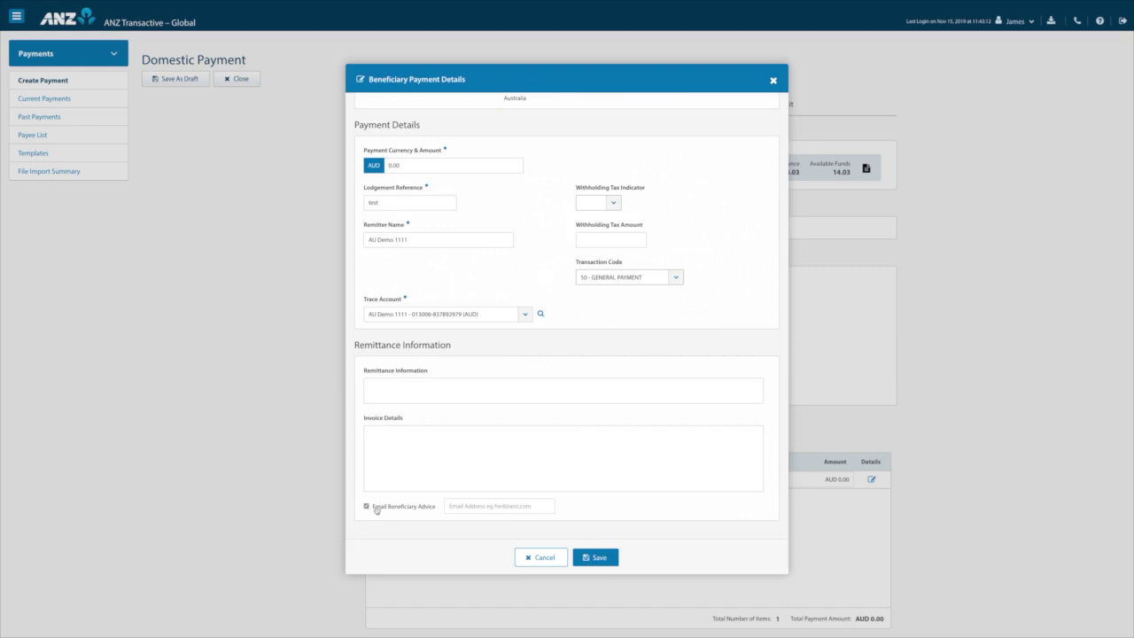